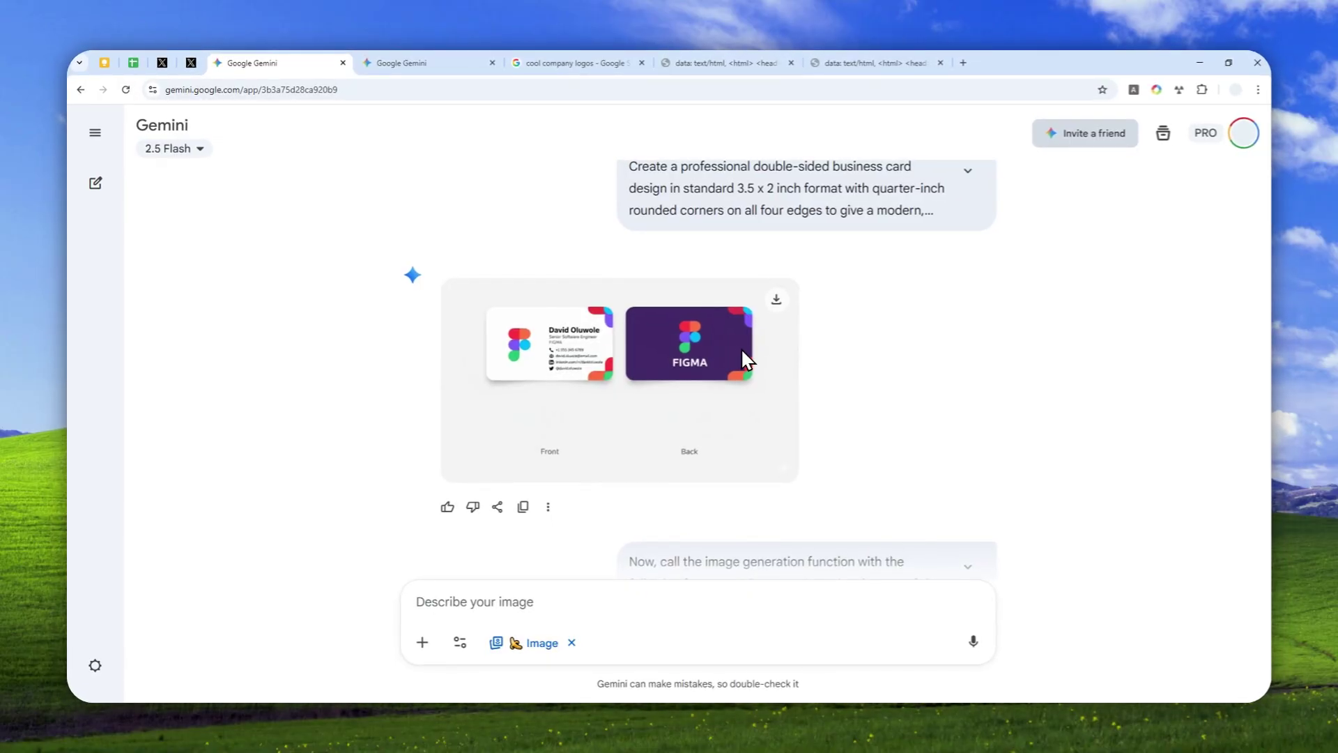
- View the Figma card's five mockups full-screen, through concrete, in-hand, purple satin and marble
{"action": "scroll", "coordinate": [637, 309], "scroll_direction": "down", "scroll_amount": 7}
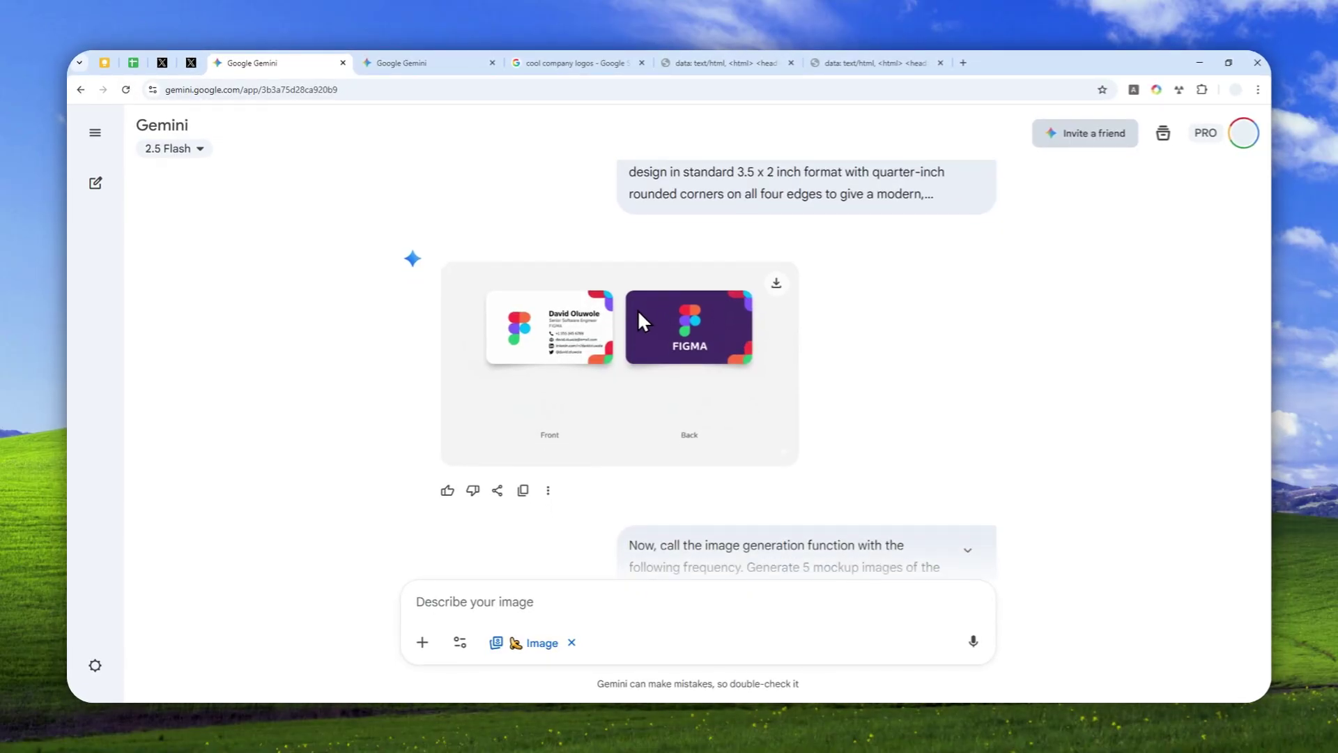
{"action": "left_click", "coordinate": [550, 303]}
{"action": "left_click", "coordinate": [637, 659]}
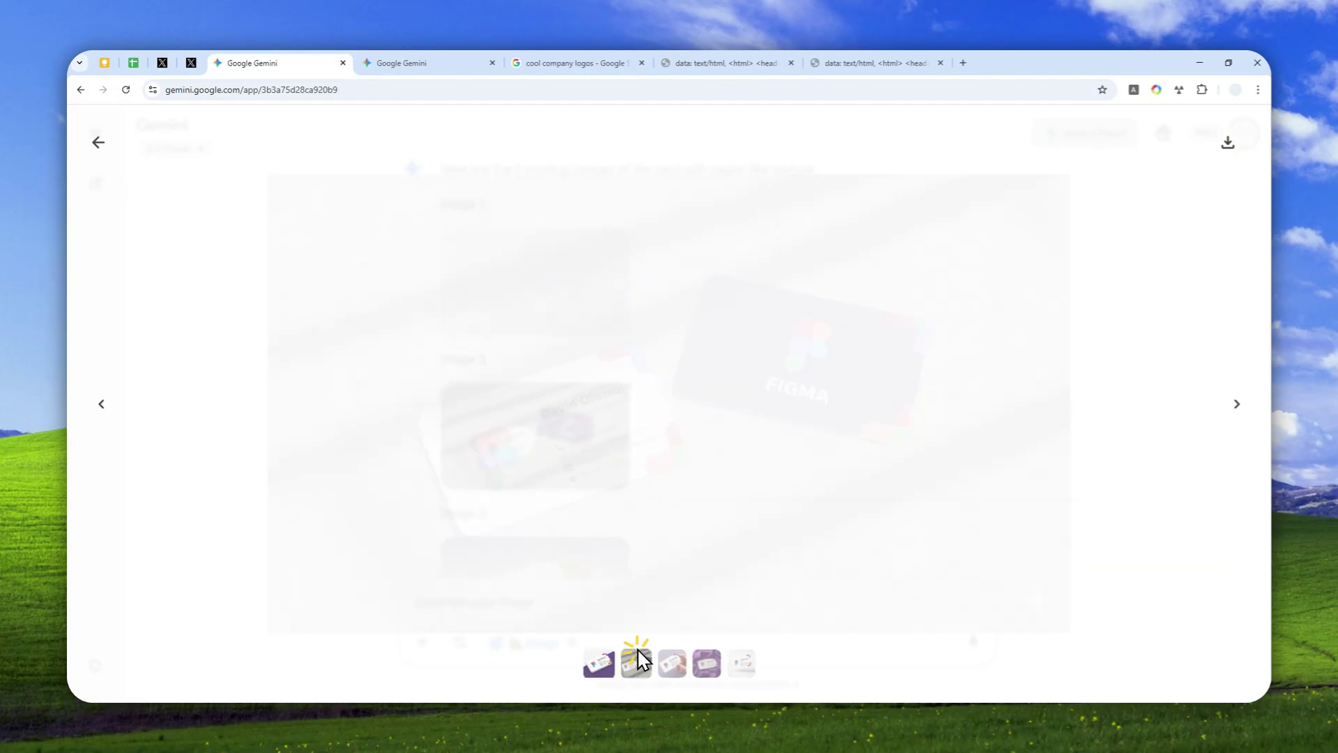
{"action": "left_click", "coordinate": [669, 663]}
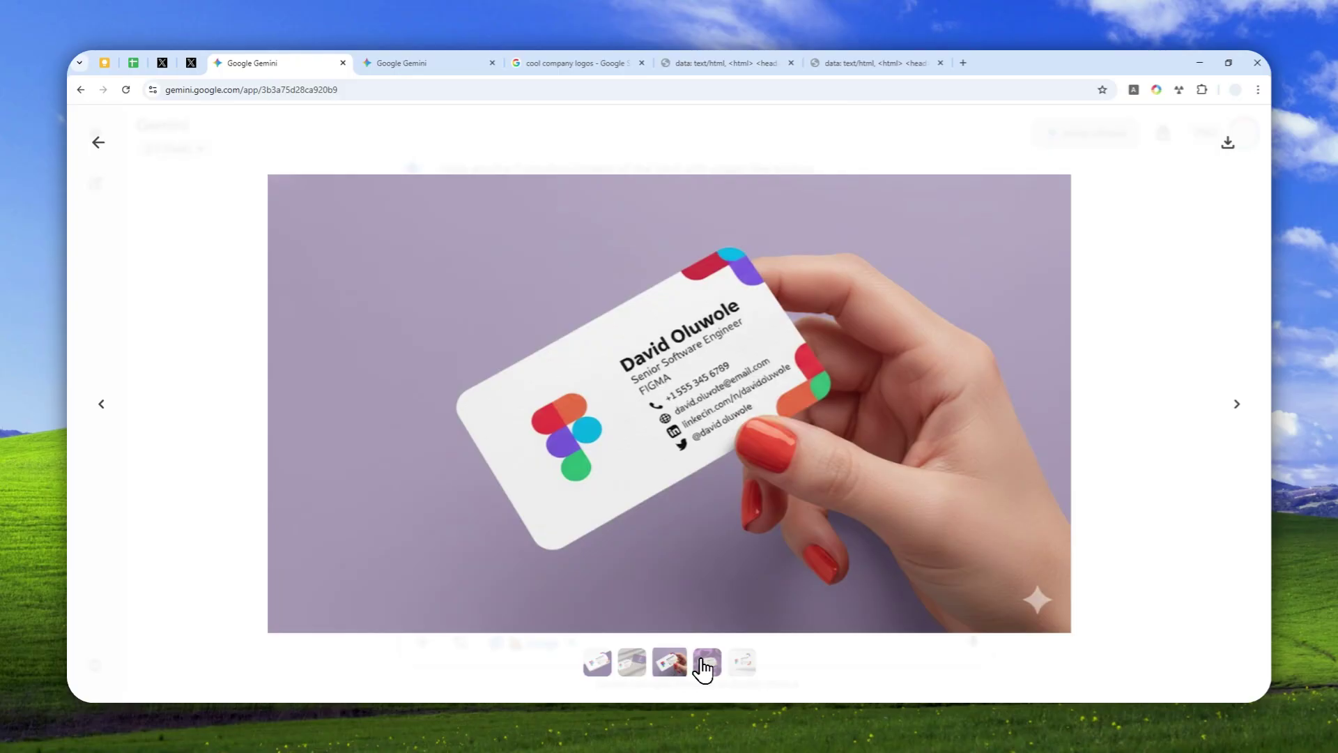
{"action": "left_click", "coordinate": [706, 668]}
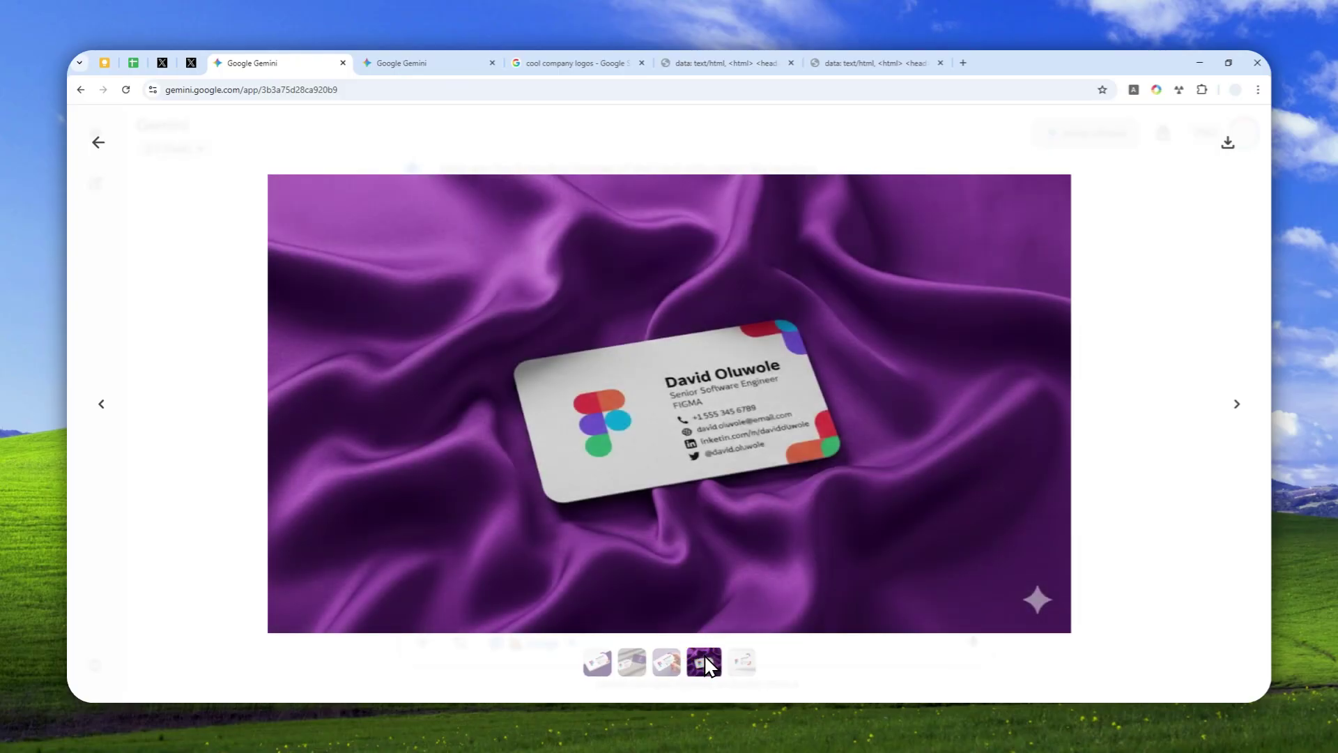
{"action": "left_click", "coordinate": [753, 664]}
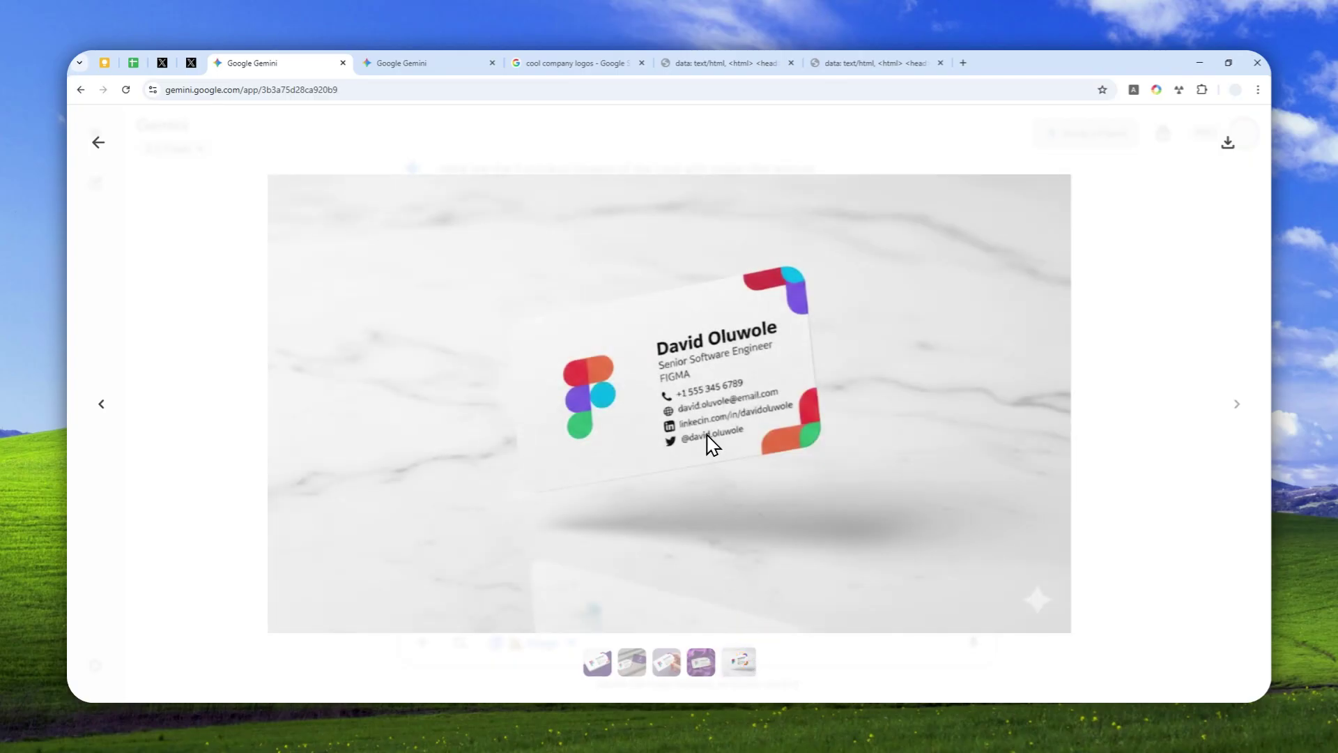
{"action": "left_click", "coordinate": [484, 65]}
- Scroll down the NVIDIA business card chat to its generated mockups
{"action": "scroll", "coordinate": [593, 260], "scroll_direction": "down", "scroll_amount": 3}
{"action": "scroll", "coordinate": [613, 356], "scroll_direction": "down", "scroll_amount": 2}
{"action": "scroll", "coordinate": [592, 383], "scroll_direction": "down", "scroll_amount": 4}
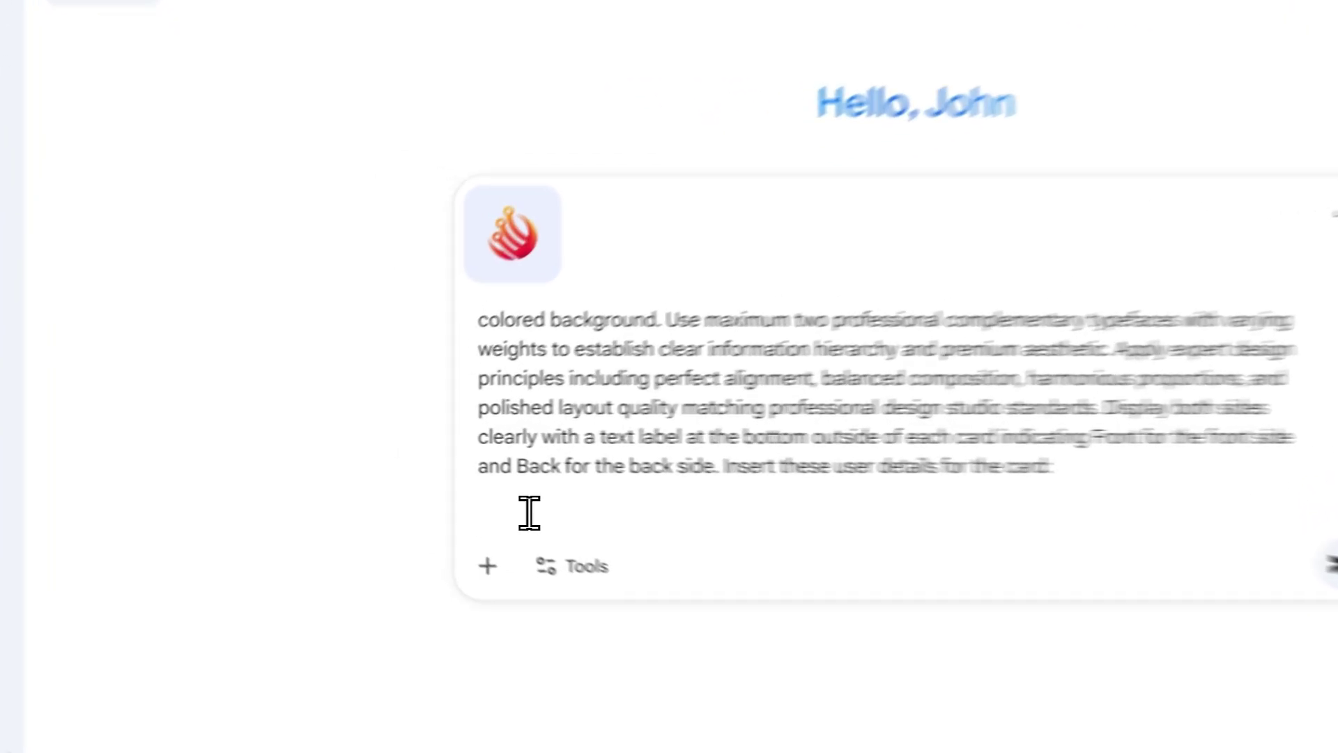
- Paste the card holder's name, role, Infrared Agency, industry and contact details into the prompt
{"action": "right_click", "coordinate": [433, 473]}
{"action": "left_click", "coordinate": [474, 327]}
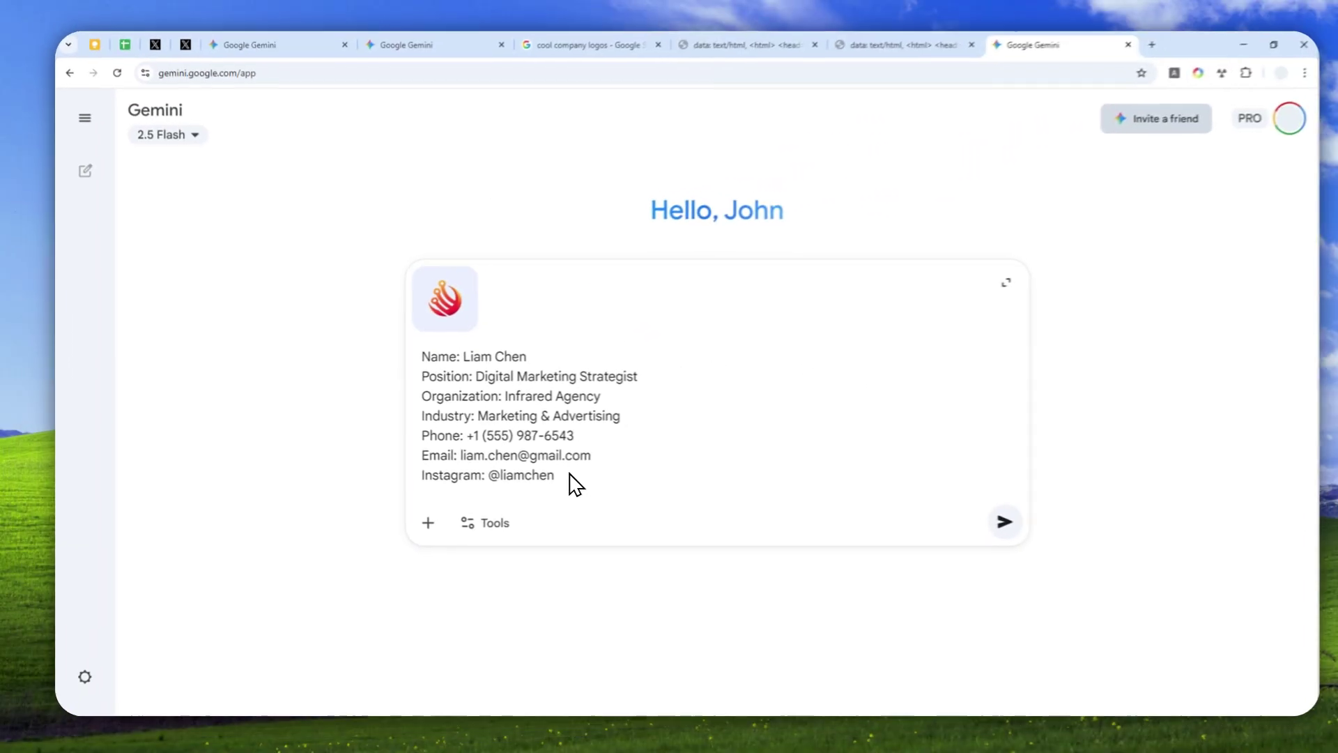
{"action": "scroll", "coordinate": [575, 467], "scroll_direction": "up", "scroll_amount": 5}
{"action": "scroll", "coordinate": [564, 432], "scroll_direction": "down", "scroll_amount": 5}
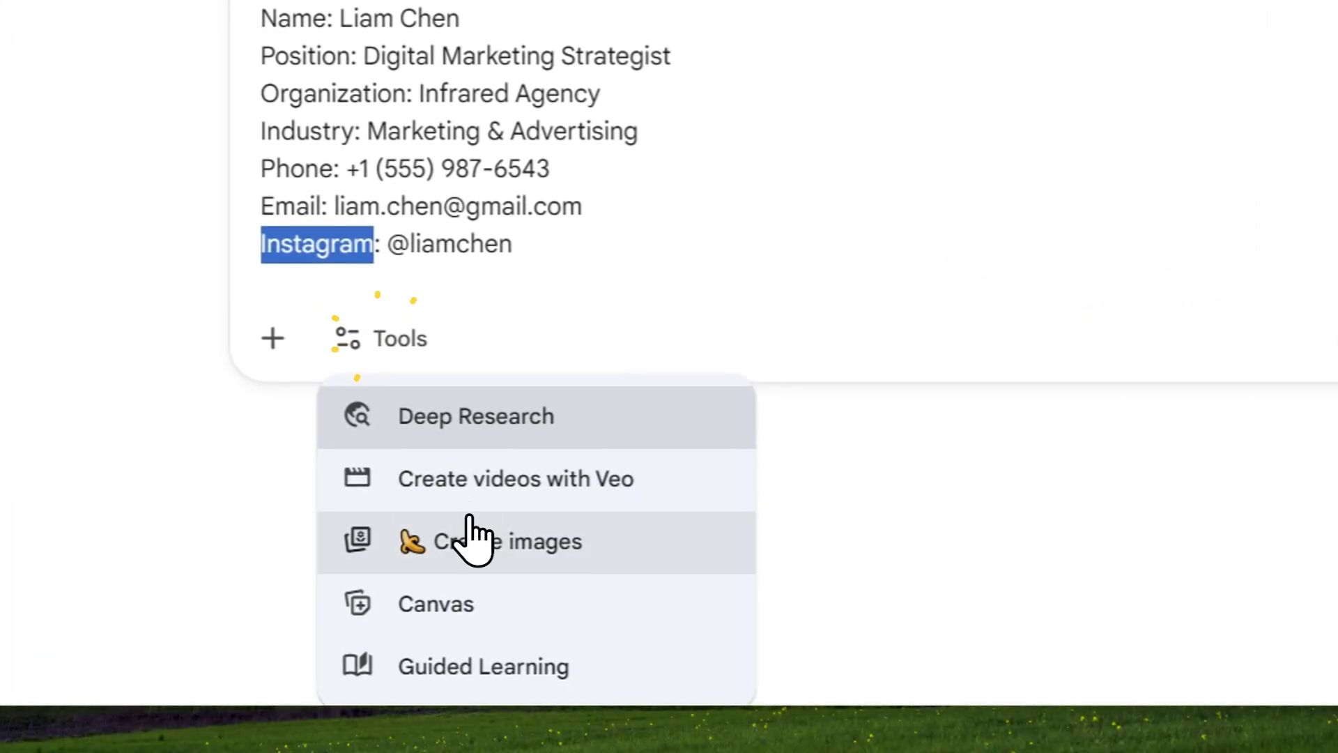
- Send the logo and business-card prompt as a Create images request and expand it
{"action": "left_click", "coordinate": [522, 618]}
{"action": "left_click", "coordinate": [937, 470]}
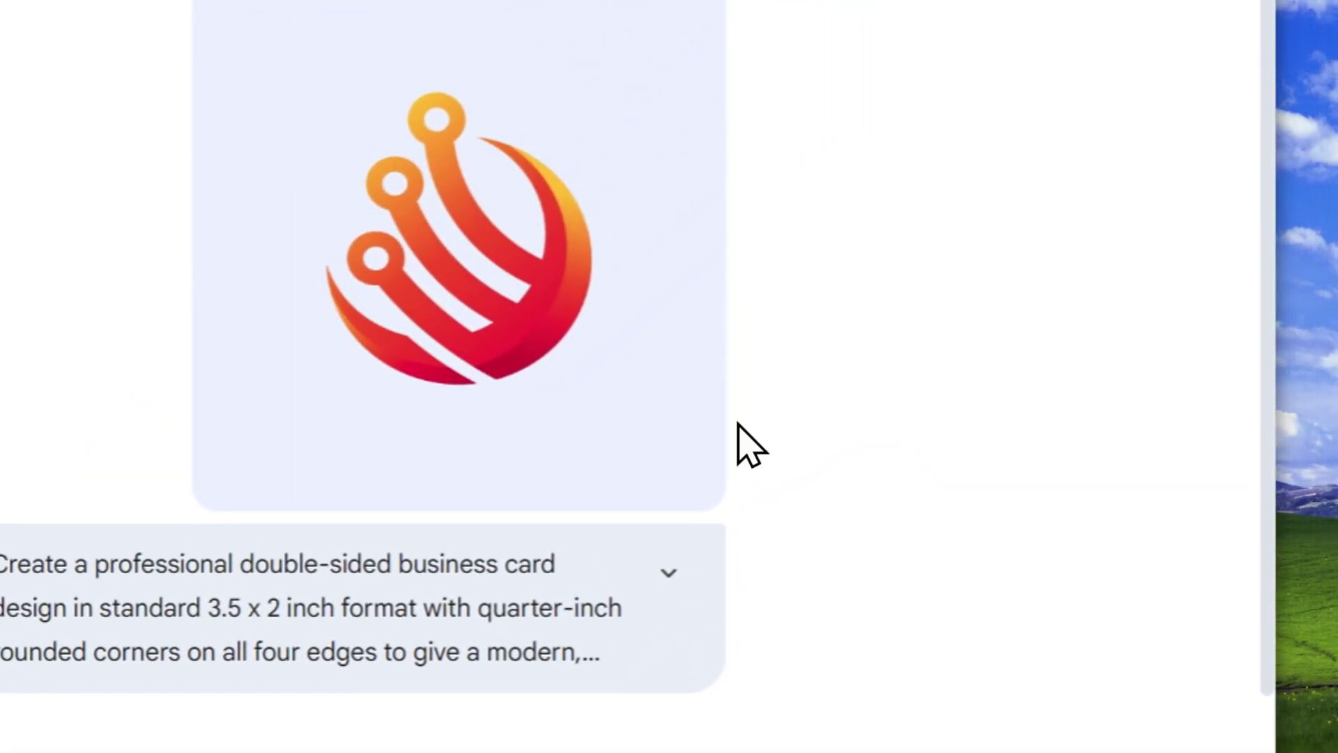
{"action": "left_click", "coordinate": [668, 572]}
- Review the generated Infrared Agency card's white front and red back, then close the preview
{"action": "scroll", "coordinate": [364, 410], "scroll_direction": "down", "scroll_amount": 5}
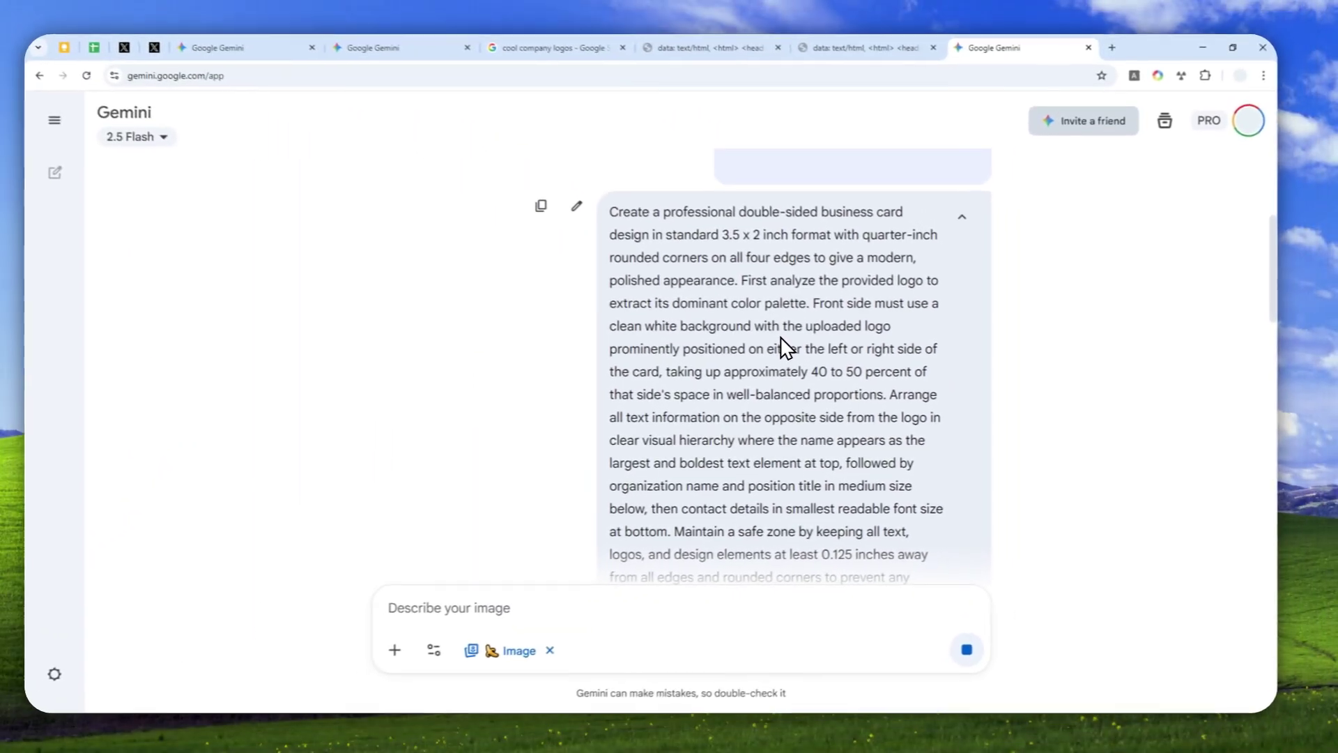
{"action": "scroll", "coordinate": [683, 317], "scroll_direction": "up", "scroll_amount": 3}
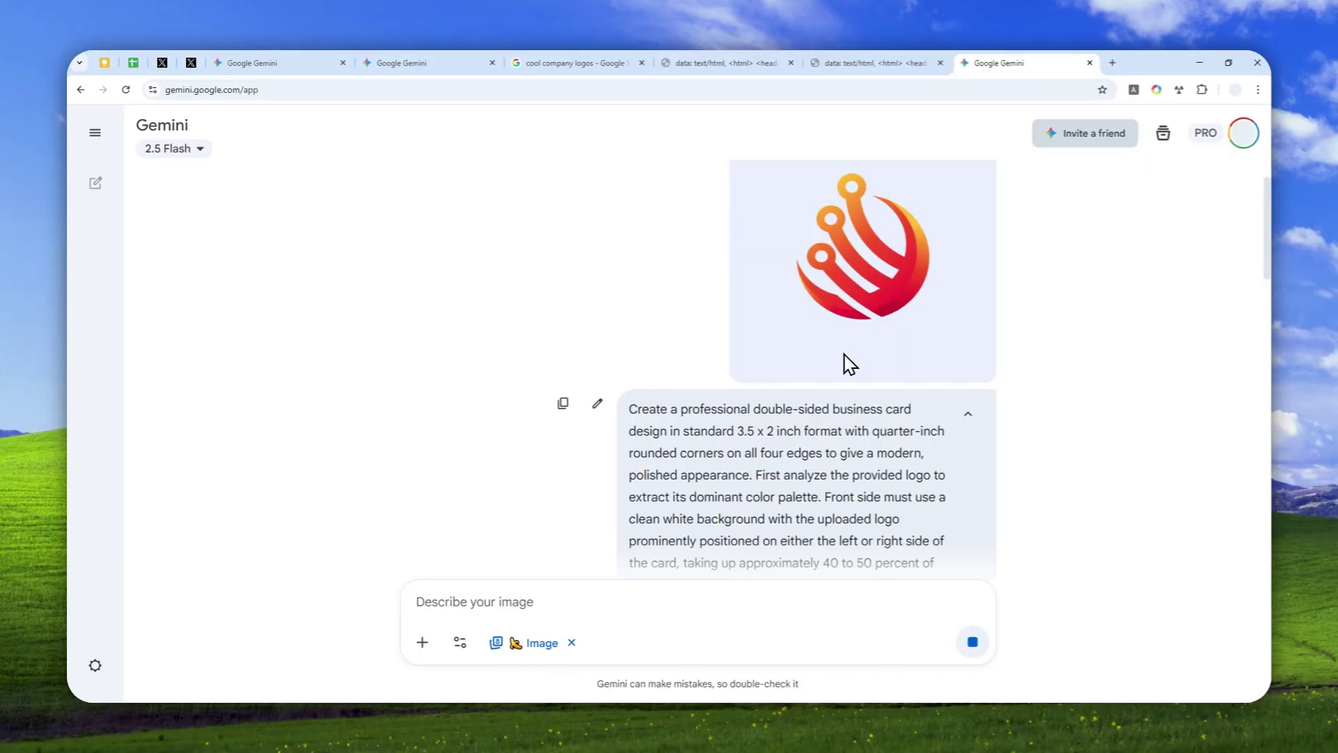
{"action": "scroll", "coordinate": [830, 318], "scroll_direction": "down", "scroll_amount": 2}
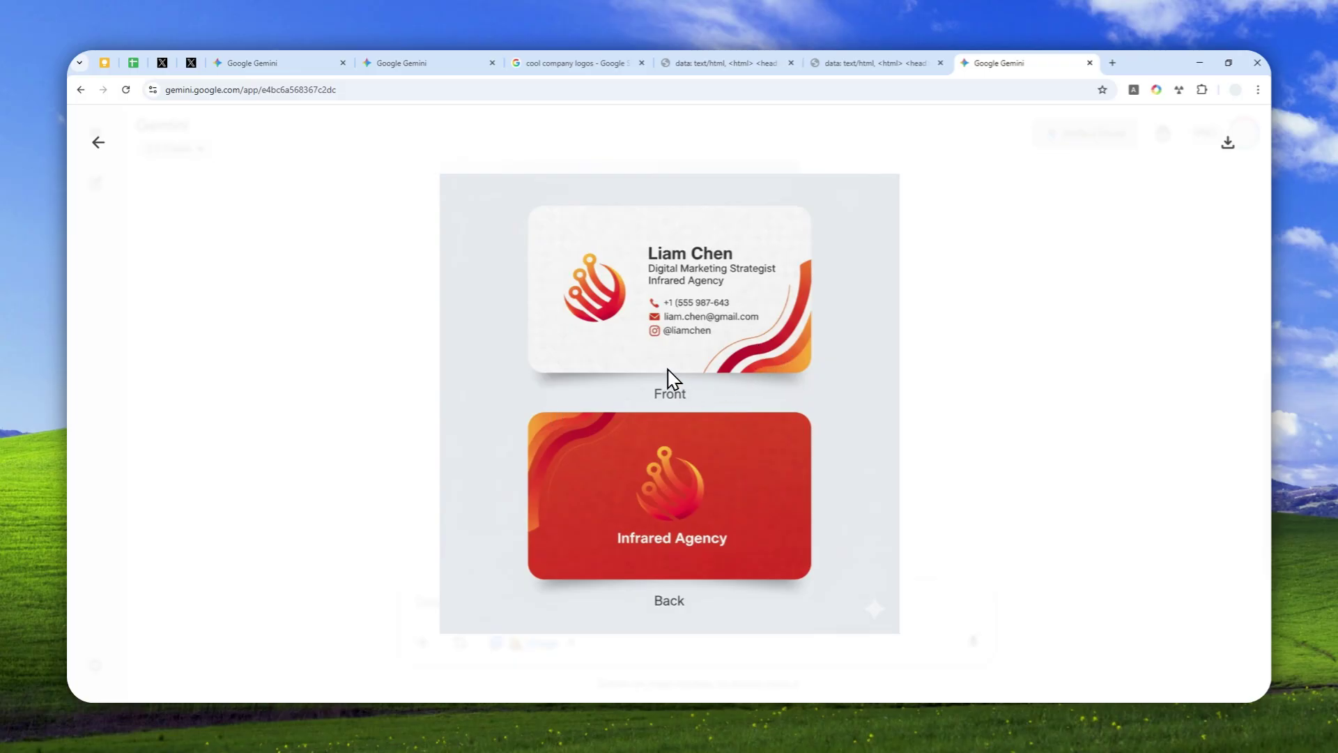
{"action": "left_click", "coordinate": [98, 142]}
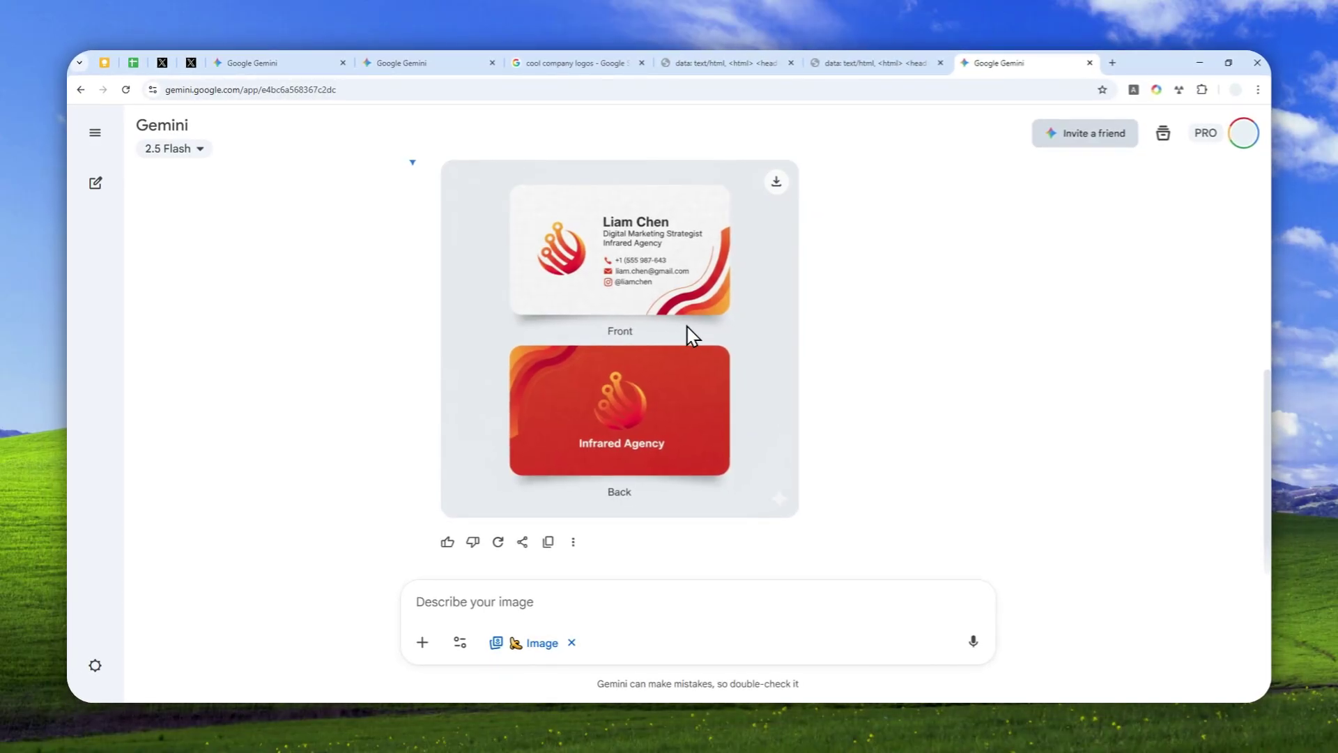
- Copy the five-mockup prompt from the data:text/html tab into Gemini as plain text
{"action": "left_click", "coordinate": [867, 62]}
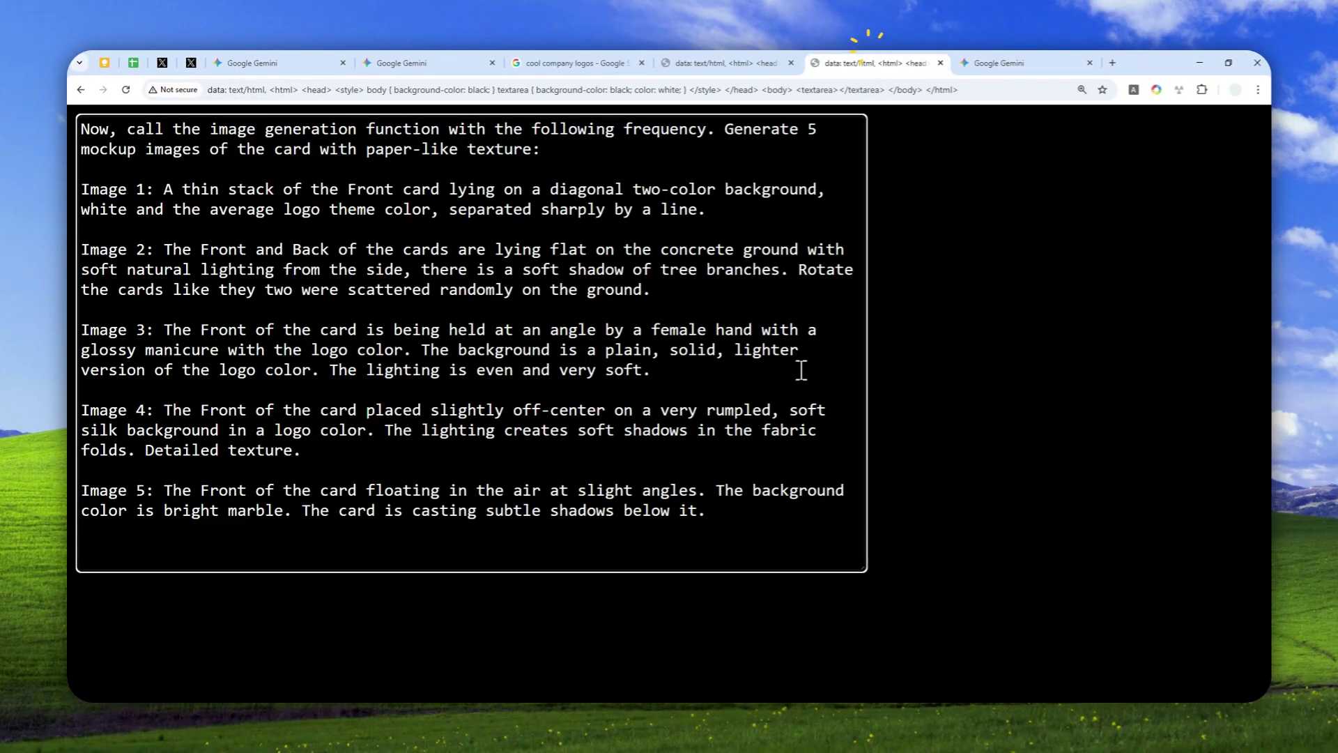
{"action": "left_click_drag", "start_coordinate": [761, 503], "coordinate": [42, 102]}
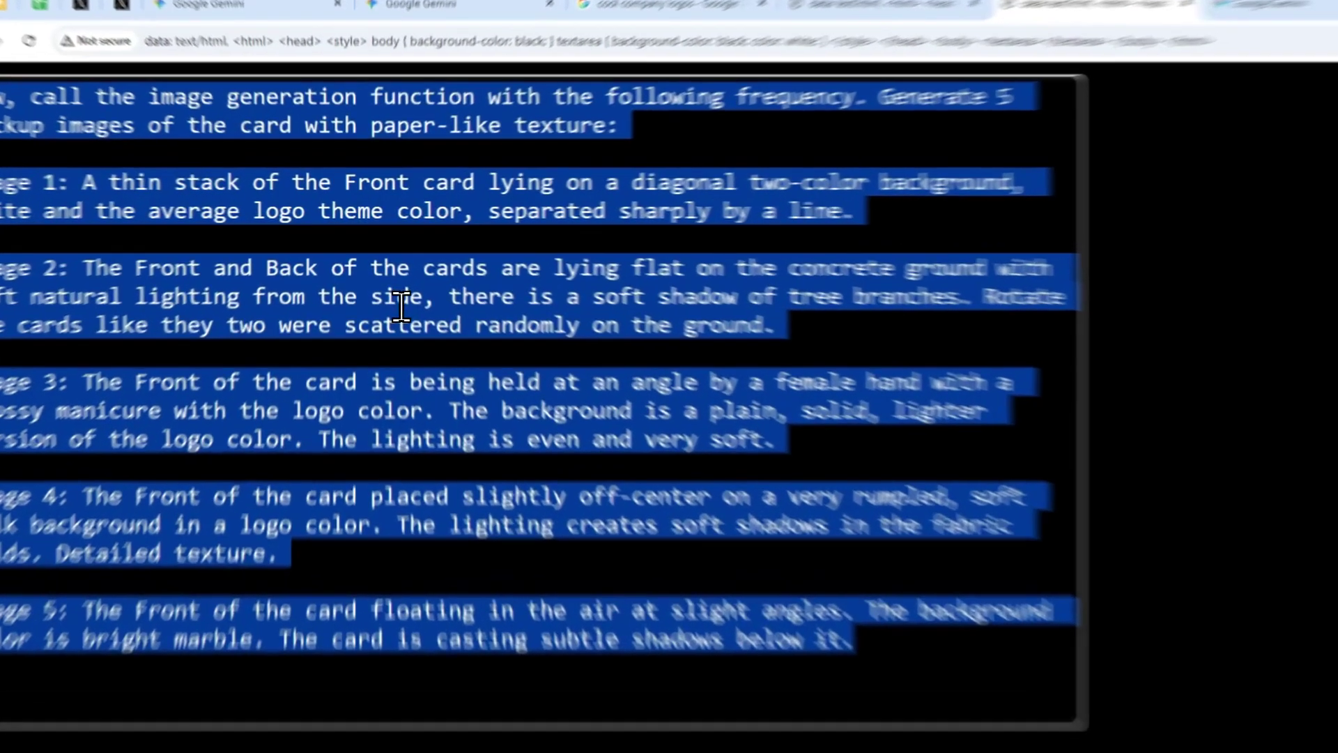
{"action": "right_click", "coordinate": [401, 307]}
{"action": "left_click", "coordinate": [468, 417]}
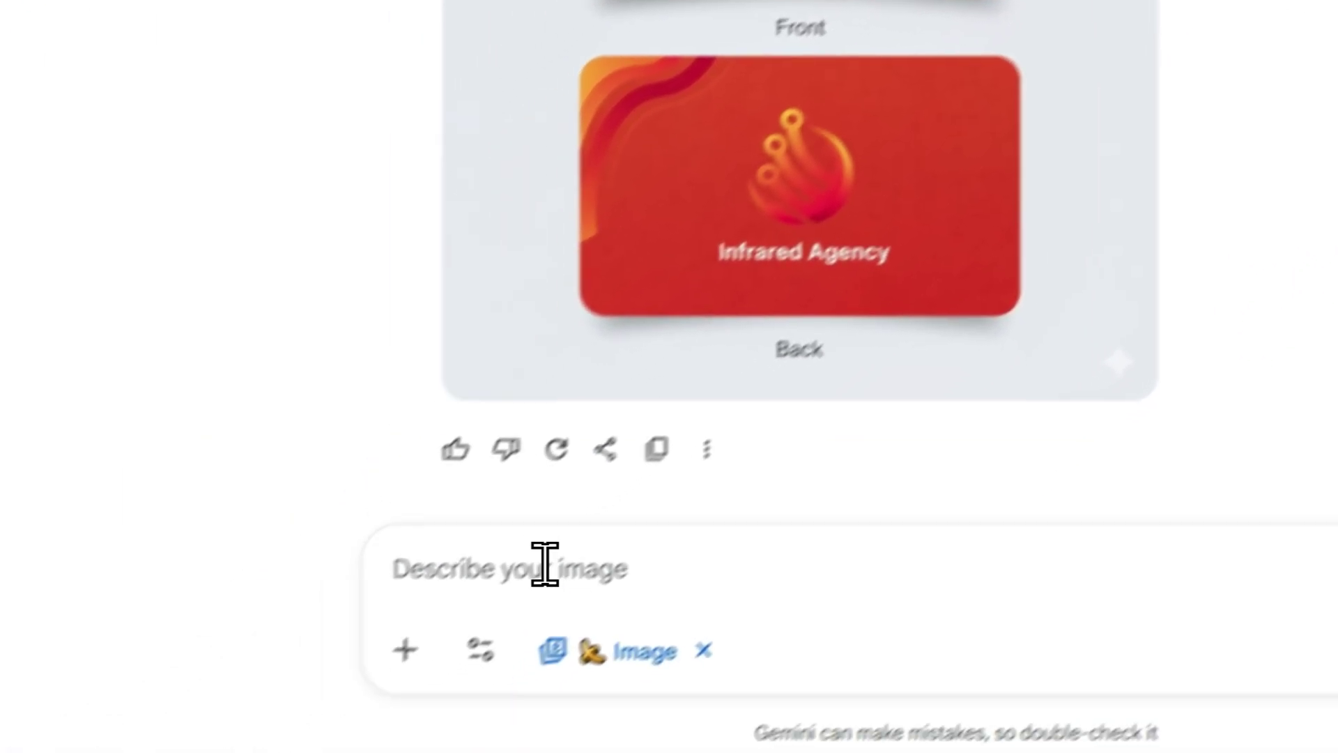
{"action": "right_click", "coordinate": [537, 514]}
{"action": "left_click", "coordinate": [649, 268]}
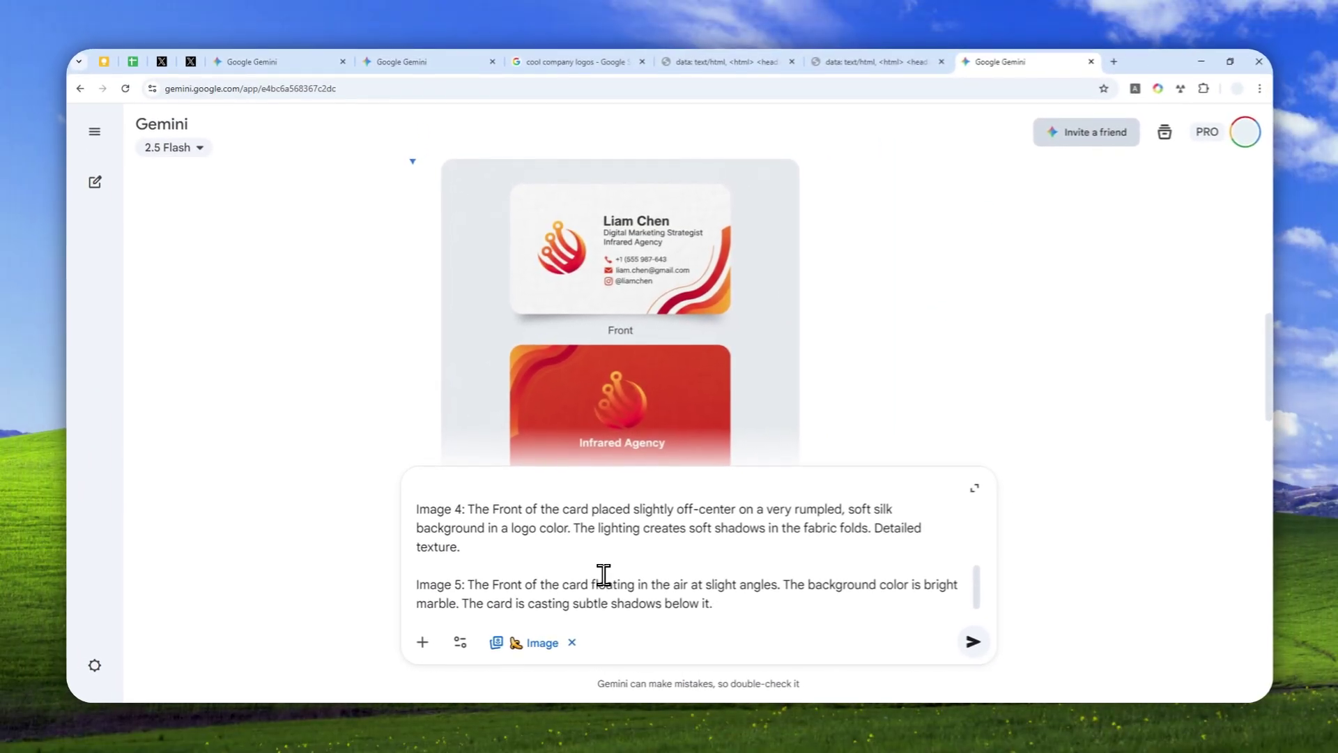
- Check the pasted paper-texture mockup prompt paragraph by paragraph, then submit it
{"action": "scroll", "coordinate": [832, 440], "scroll_direction": "up", "scroll_amount": 3}
{"action": "scroll", "coordinate": [602, 574], "scroll_direction": "up", "scroll_amount": 4}
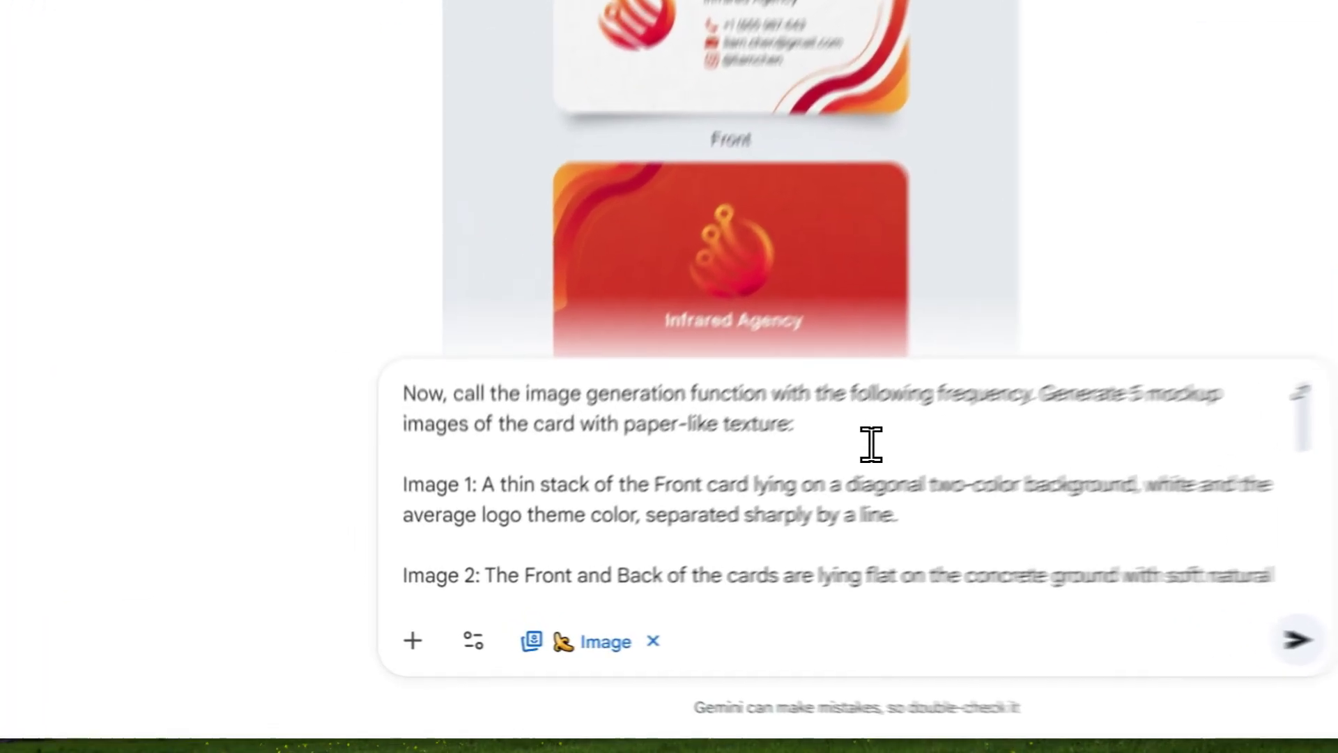
{"action": "left_click_drag", "start_coordinate": [708, 520], "coordinate": [418, 490]}
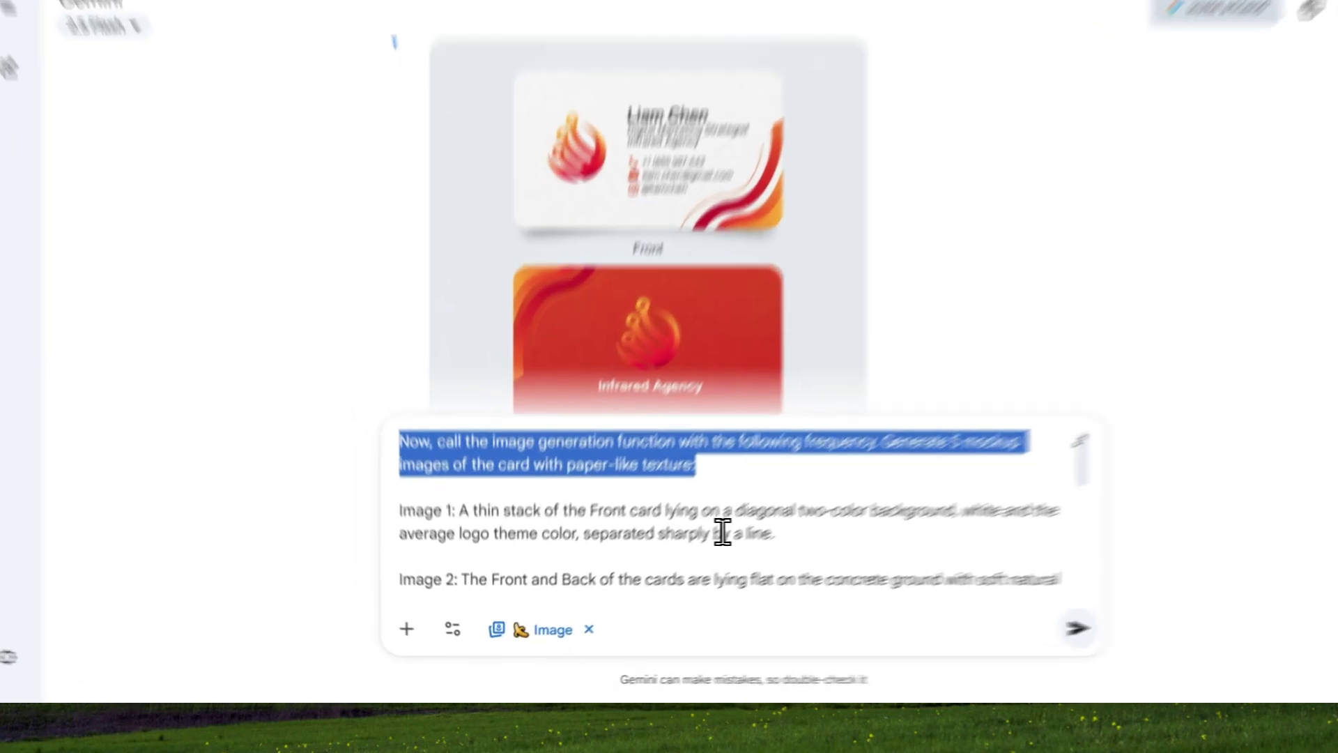
{"action": "left_click_drag", "start_coordinate": [724, 564], "coordinate": [397, 529]}
{"action": "scroll", "coordinate": [541, 563], "scroll_direction": "down", "scroll_amount": 1}
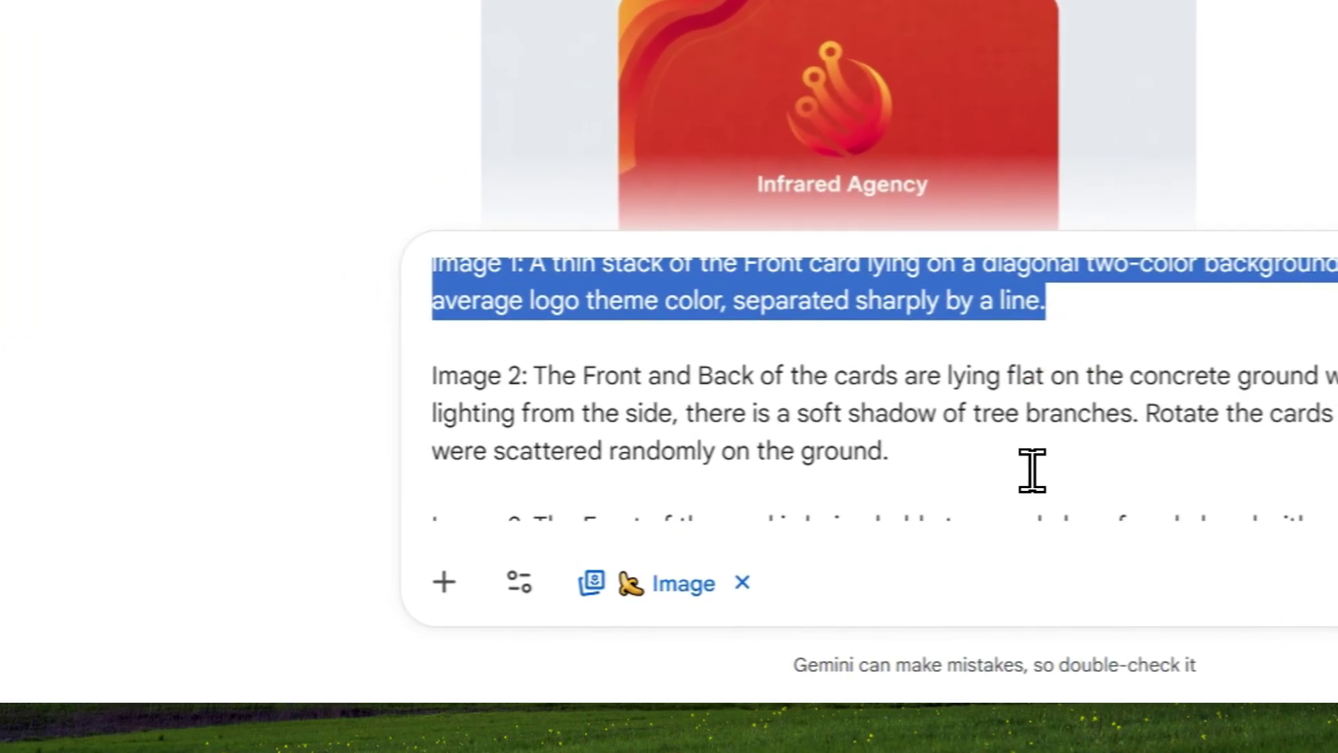
{"action": "left_click_drag", "start_coordinate": [1032, 467], "coordinate": [426, 377]}
{"action": "scroll", "coordinate": [920, 383], "scroll_direction": "down", "scroll_amount": 2}
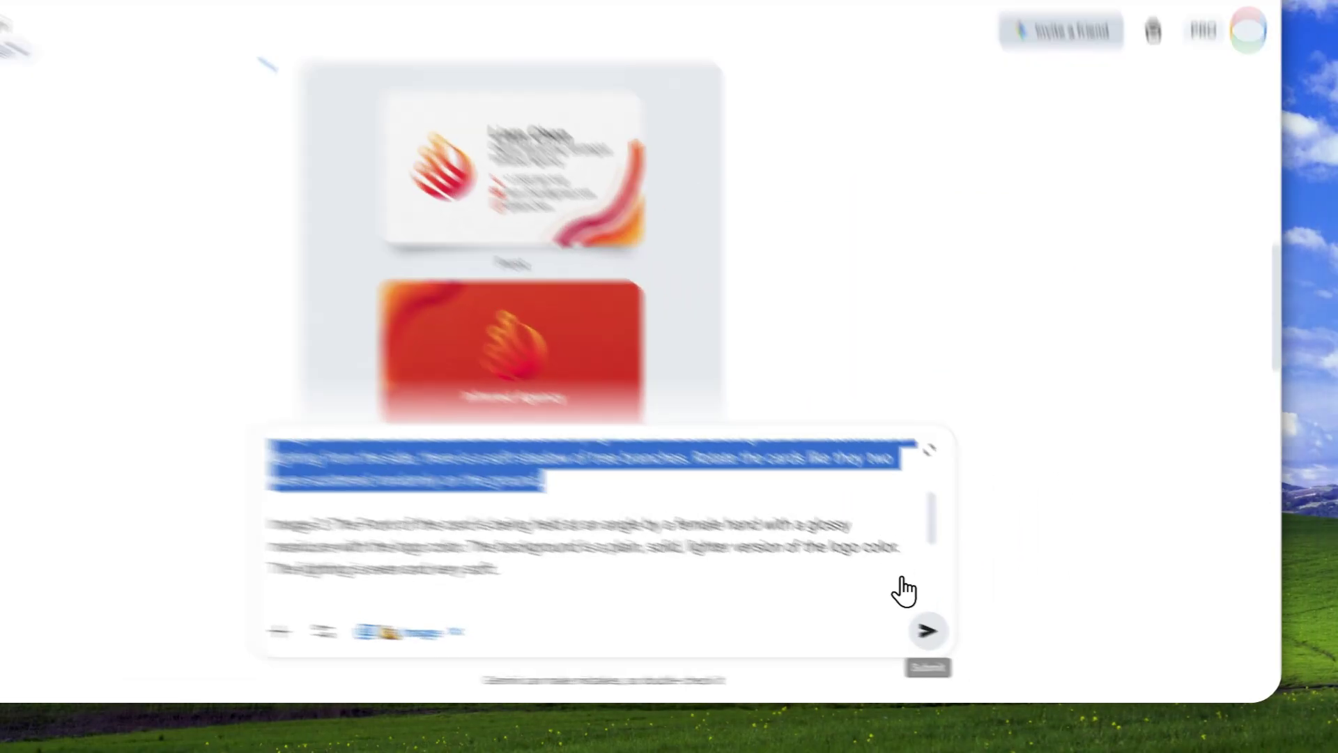
{"action": "left_click", "coordinate": [971, 641]}
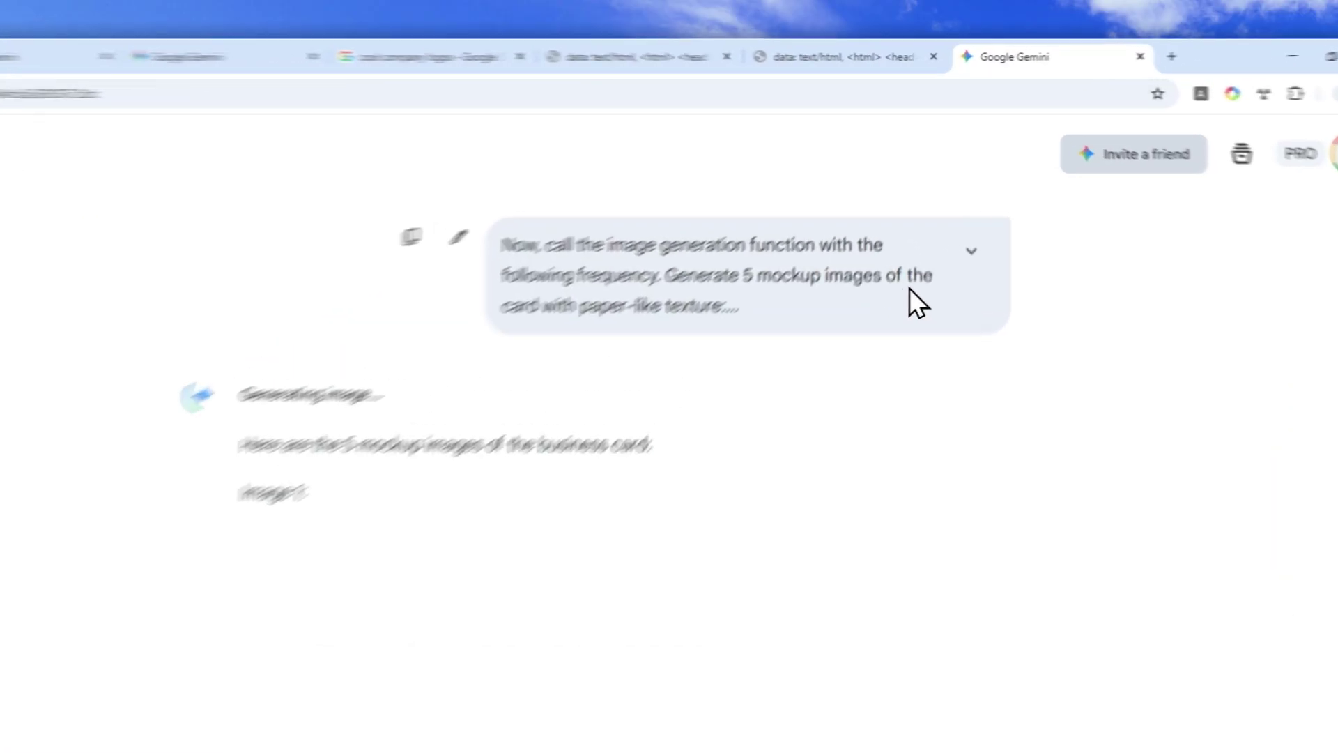
- Expand the sent mockup prompt and scroll through the five Infrared Agency mockups as they generate
{"action": "left_click", "coordinate": [968, 203]}
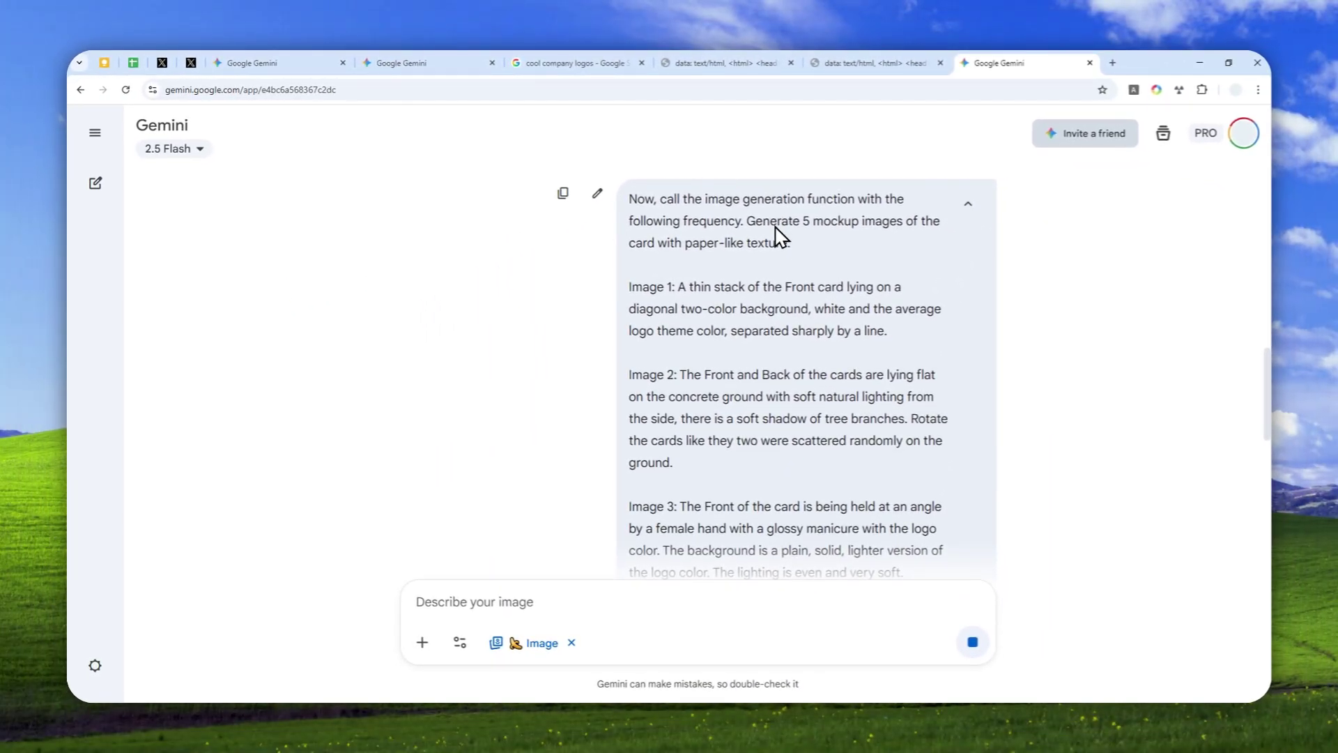
{"action": "scroll", "coordinate": [732, 279], "scroll_direction": "down", "scroll_amount": 2}
{"action": "scroll", "coordinate": [753, 262], "scroll_direction": "down", "scroll_amount": 10}
{"action": "scroll", "coordinate": [720, 261], "scroll_direction": "down", "scroll_amount": 2}
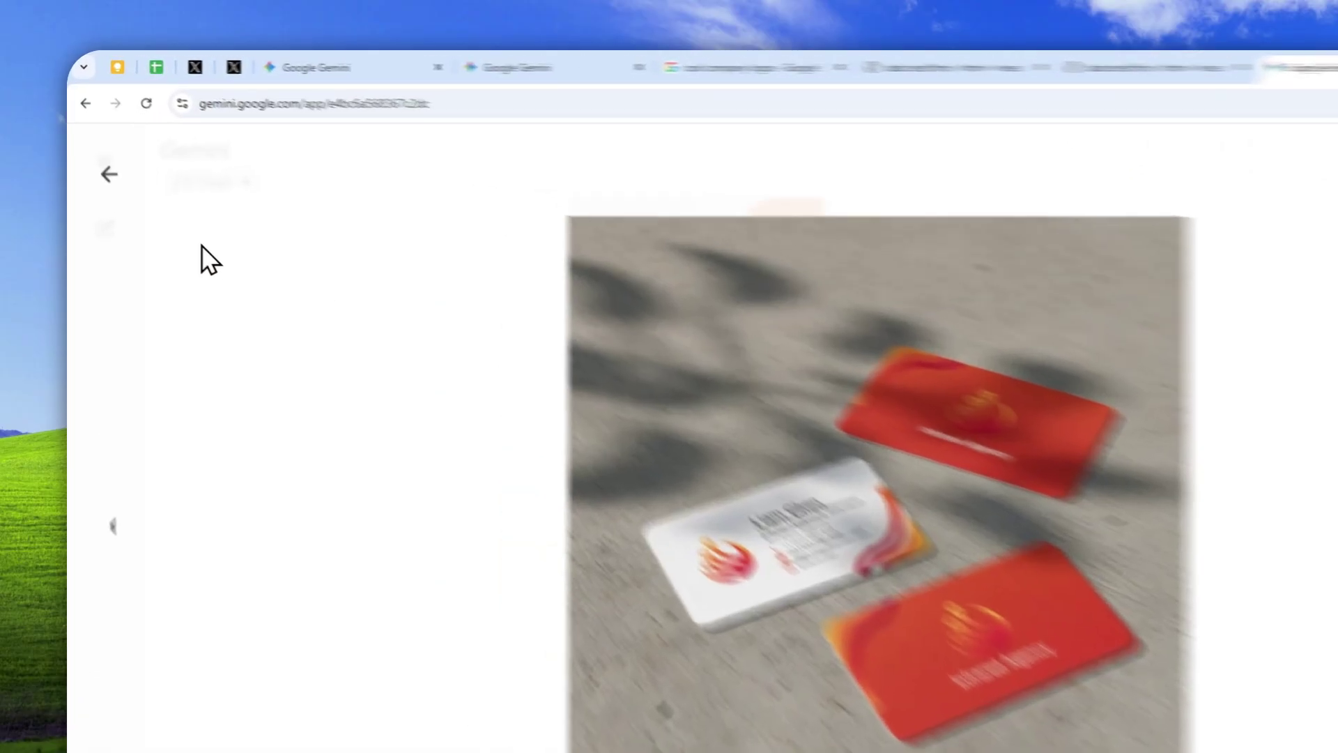
{"action": "left_click", "coordinate": [171, 208]}
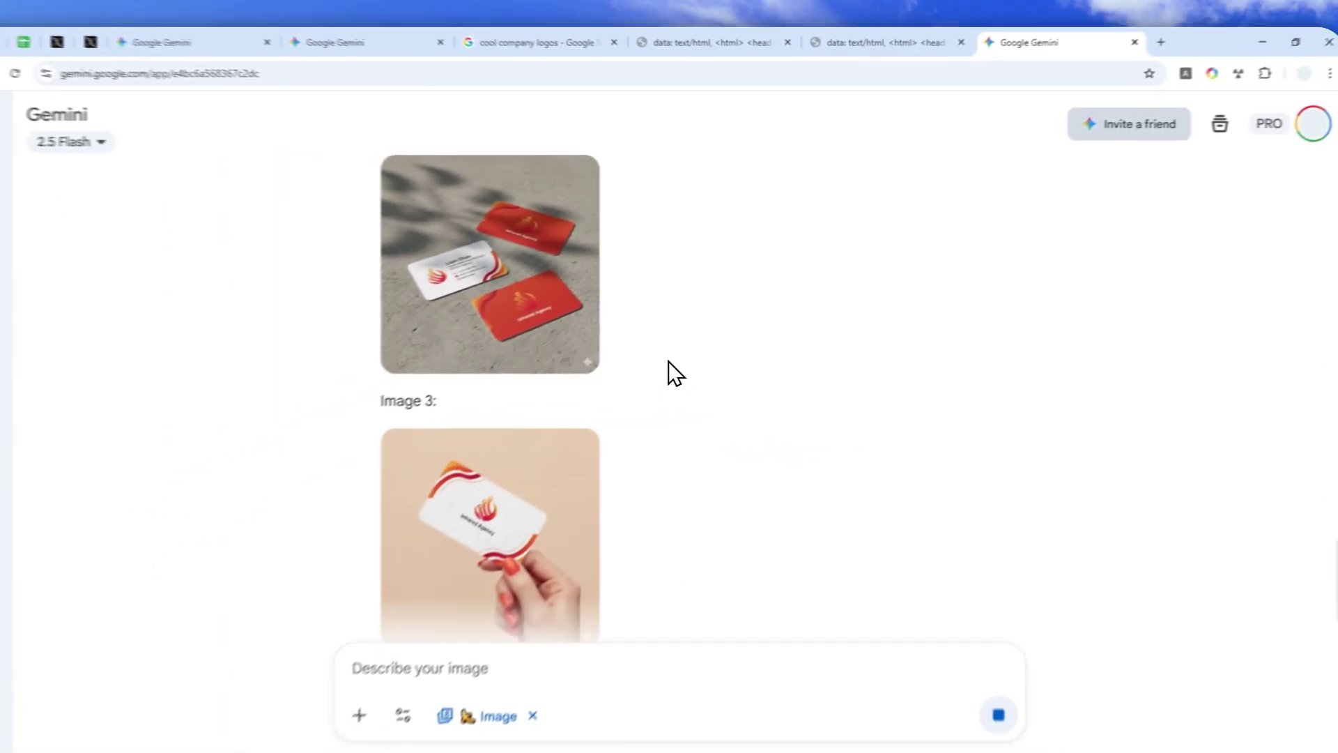
{"action": "scroll", "coordinate": [719, 401], "scroll_direction": "down", "scroll_amount": 3}
{"action": "scroll", "coordinate": [569, 380], "scroll_direction": "down", "scroll_amount": 3}
{"action": "scroll", "coordinate": [600, 383], "scroll_direction": "down", "scroll_amount": 3}
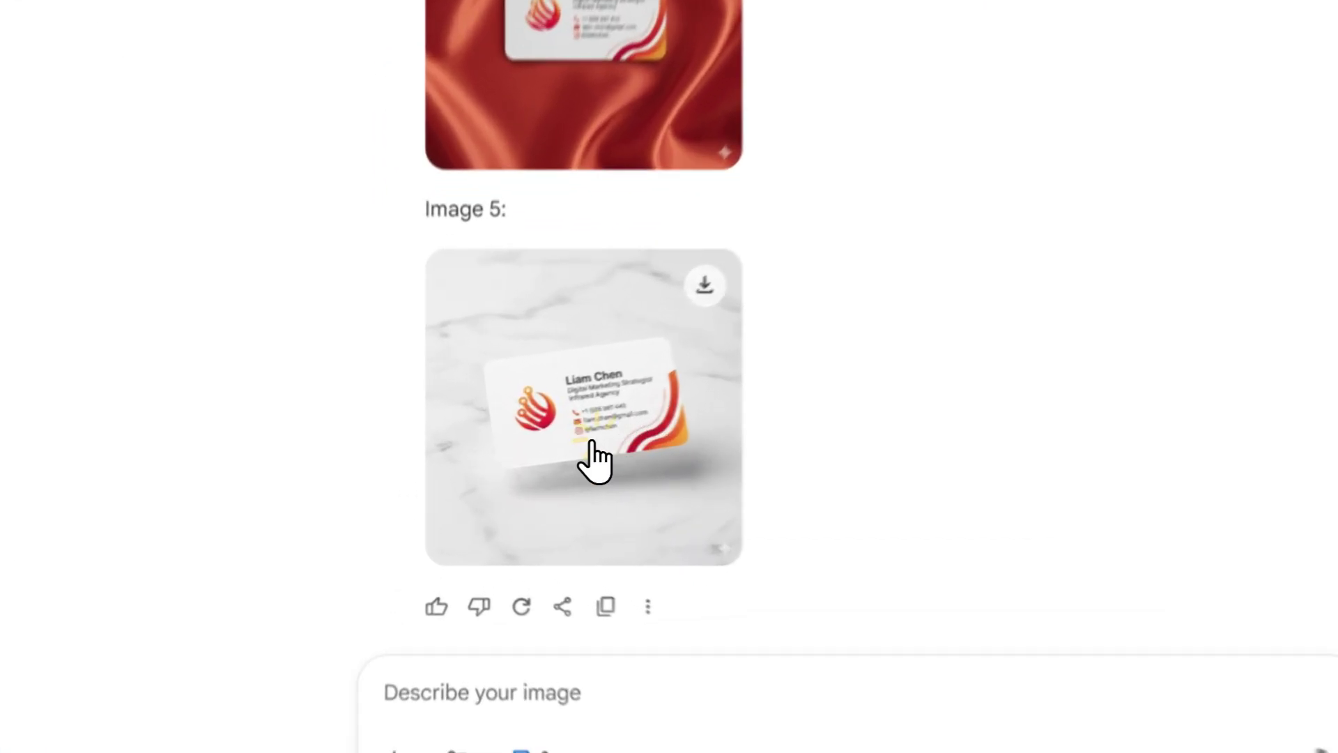
- Browse the Infrared Agency mockups full-screen: orange, three cards, in hand, red satin
{"action": "left_click", "coordinate": [484, 456]}
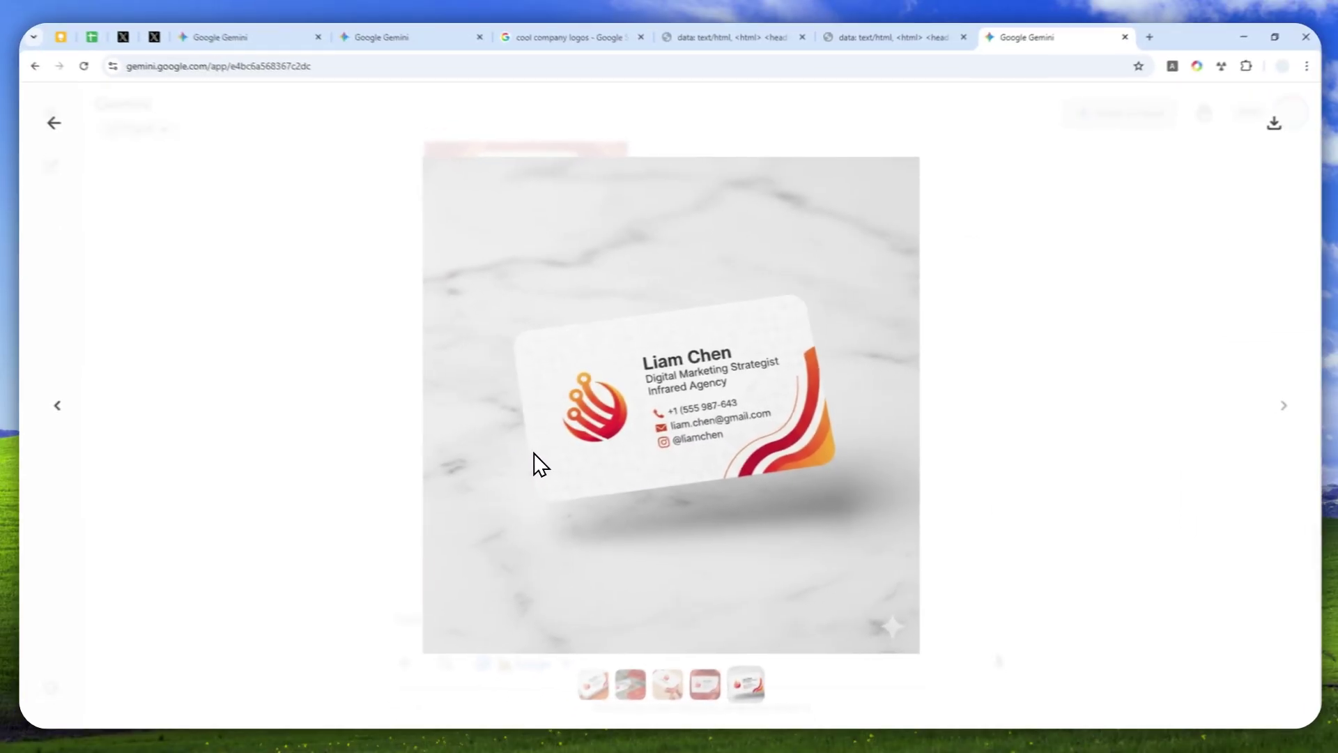
{"action": "left_click", "coordinate": [615, 658]}
{"action": "left_click", "coordinate": [653, 661]}
{"action": "left_click", "coordinate": [668, 662]}
{"action": "left_click", "coordinate": [705, 660]}
- Open the NVIDIA chat's concrete cards mockup, then return to the Figma card chat
{"action": "left_click", "coordinate": [413, 51]}
{"action": "scroll", "coordinate": [584, 446], "scroll_direction": "down", "scroll_amount": 5}
{"action": "left_click", "coordinate": [547, 497]}
{"action": "left_click", "coordinate": [309, 65]}
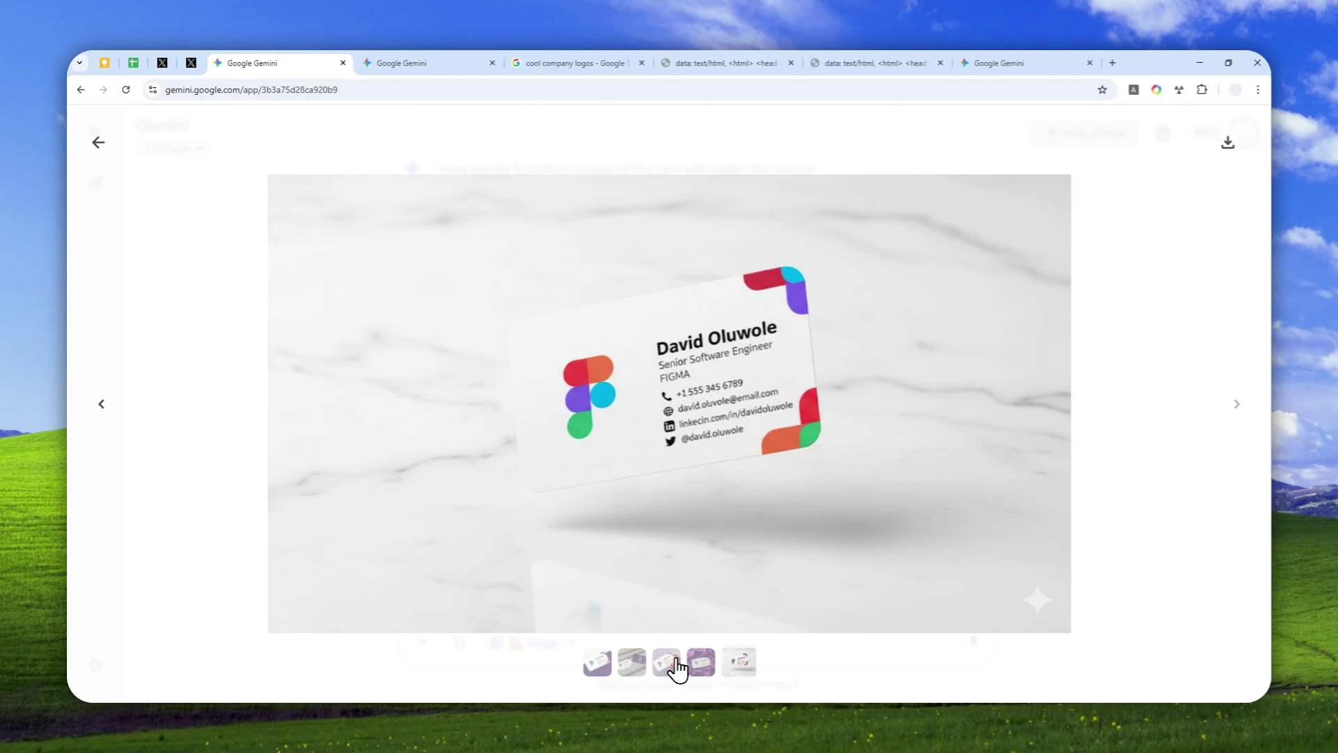